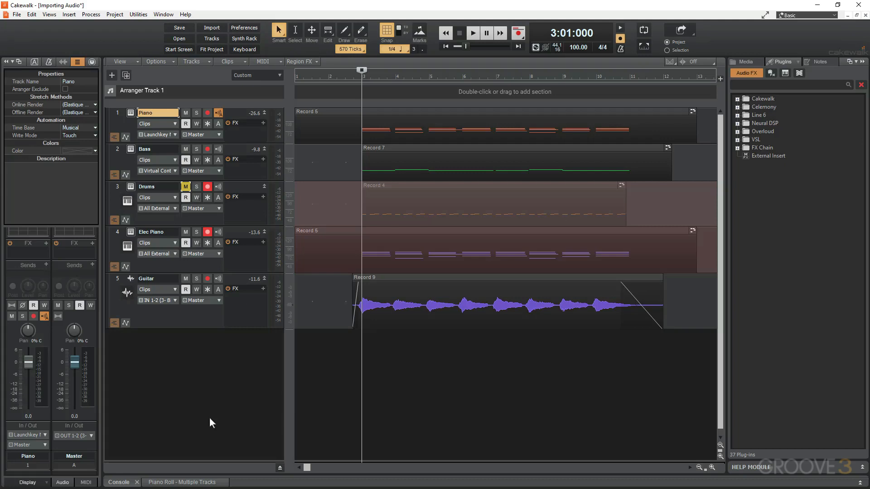
pyautogui.click(17, 14)
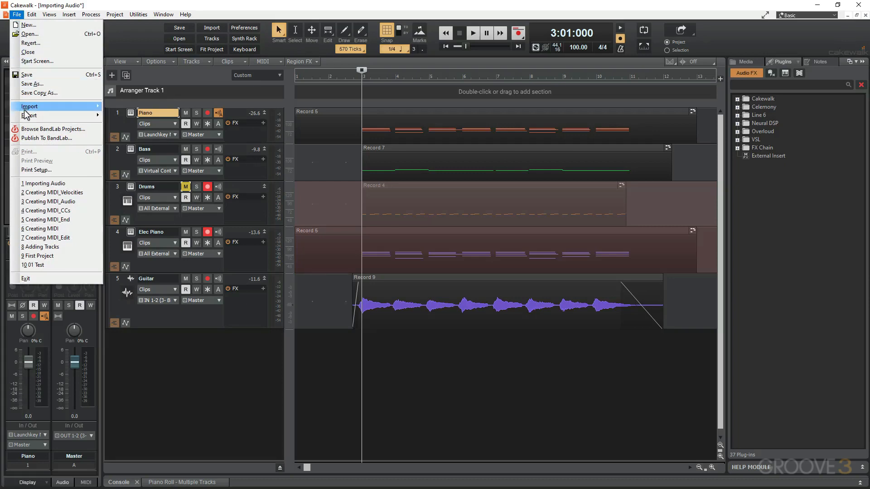
pyautogui.moveTo(96, 107)
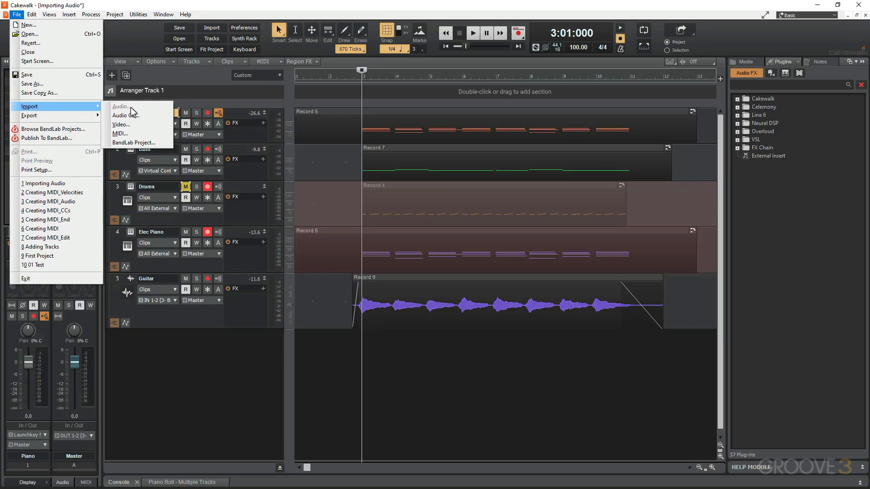
pyautogui.click(180, 381)
# - Insert a new audio track below the Guitar track and increase its height to reveal its controls
pyautogui.rightClick(168, 366)
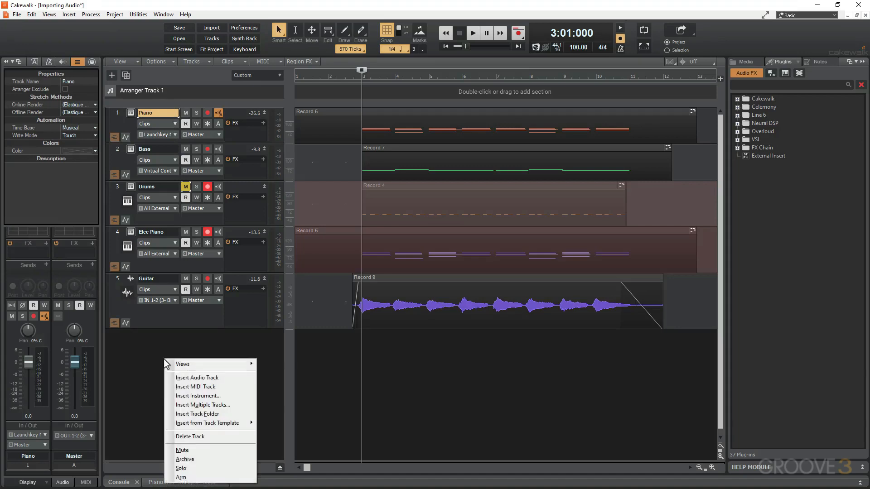
pyautogui.click(189, 376)
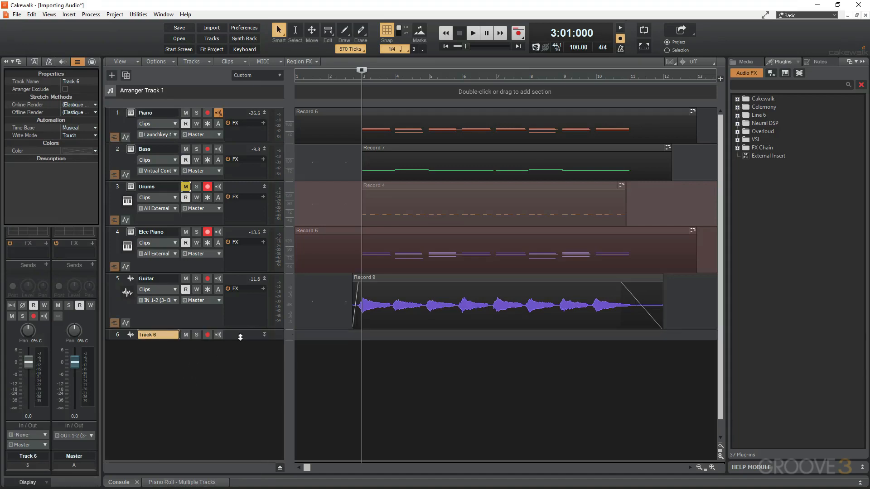
pyautogui.moveTo(241, 340); pyautogui.dragTo(241, 375)
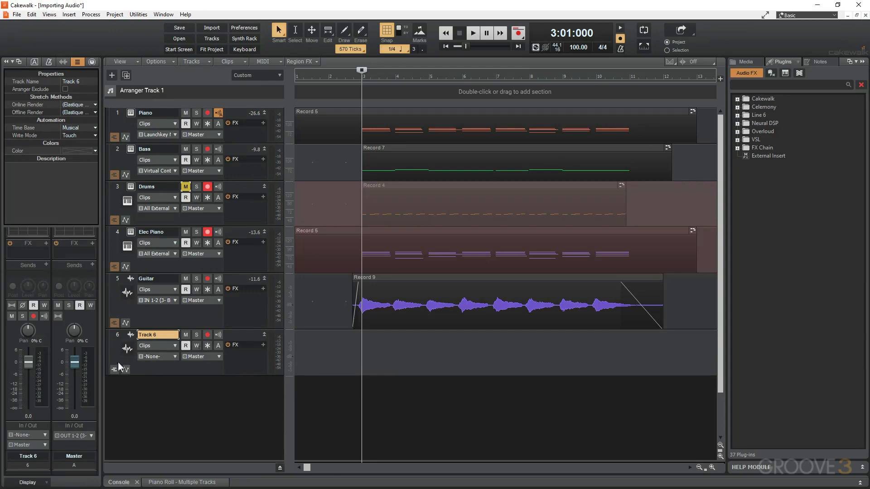
# - Start an audio import for the new Track 6 and browse to the Loops folder inside Music
pyautogui.click(17, 14)
pyautogui.moveTo(39, 109)
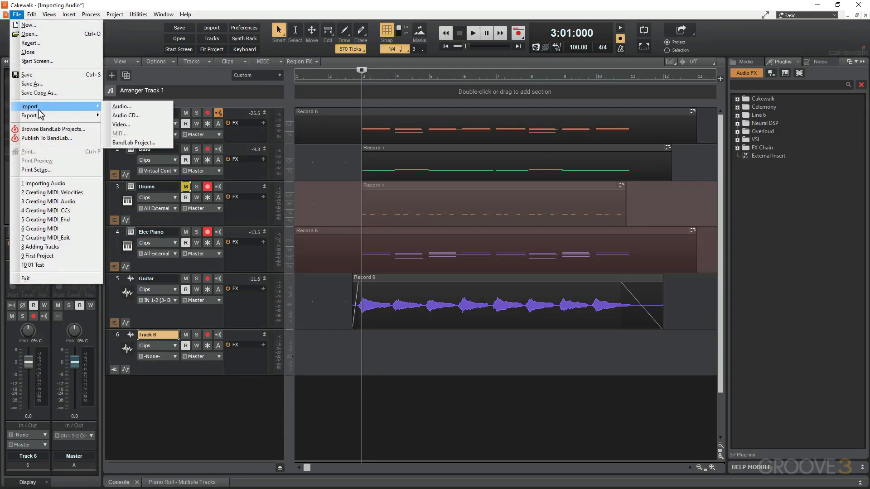
pyautogui.click(128, 107)
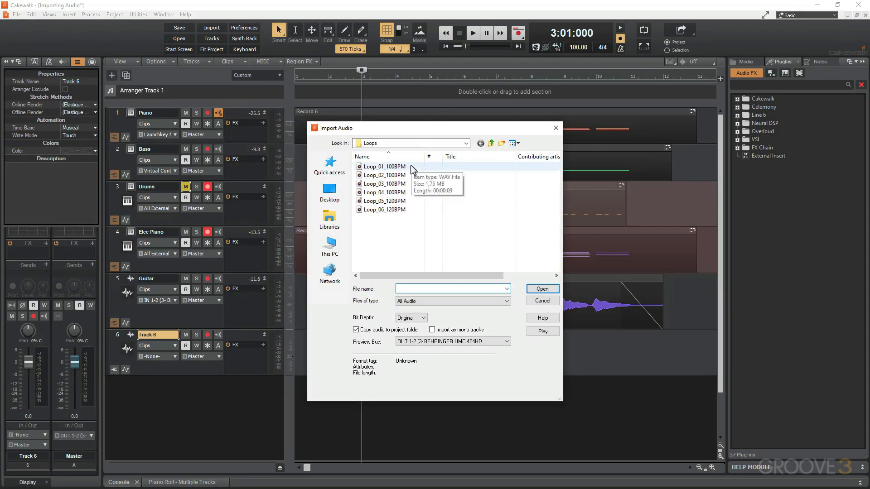
pyautogui.click(324, 246)
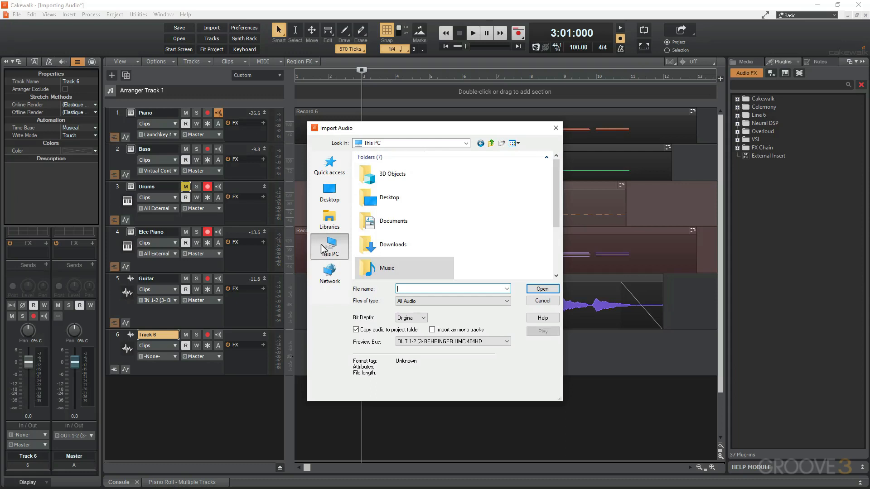
pyautogui.doubleClick(387, 268)
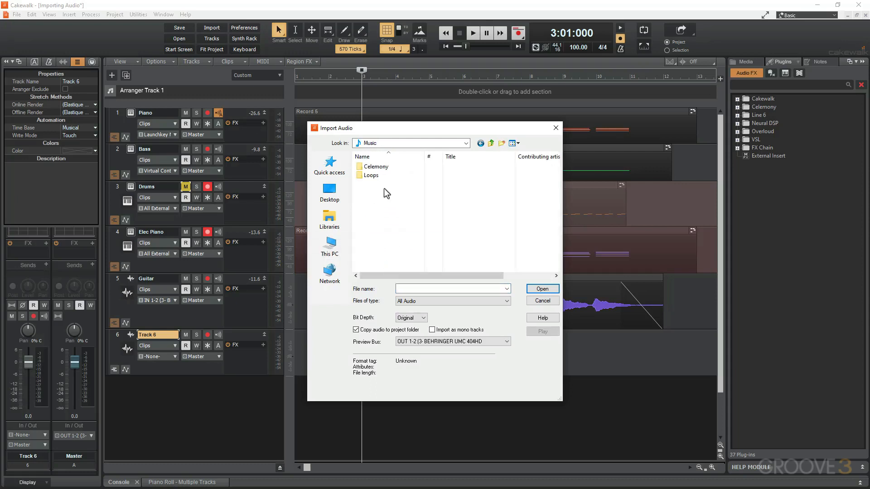
pyautogui.doubleClick(372, 176)
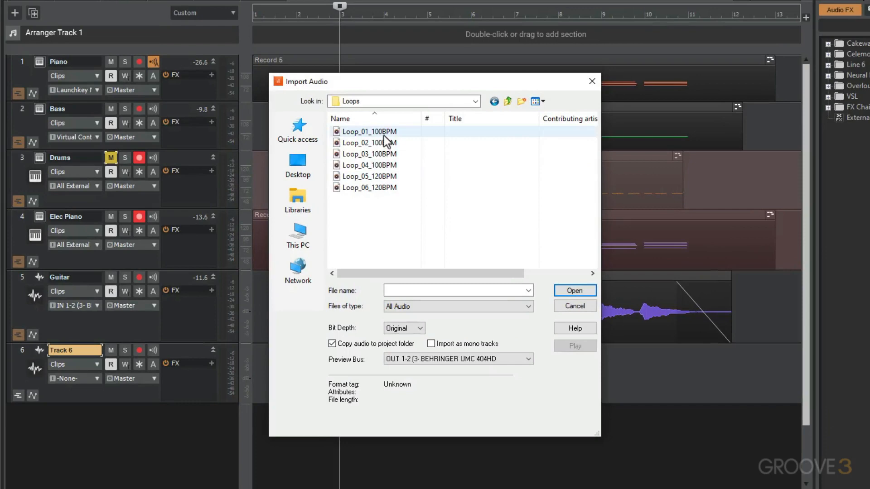
# - Preview Loop_01_100BPM and import it onto Track 6 at bar 3, keeping the original bit depth
pyautogui.click(396, 166)
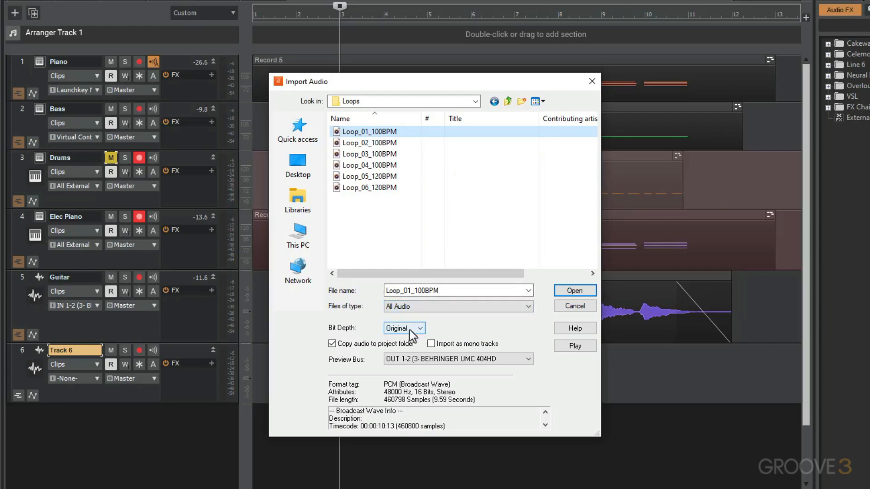
pyautogui.click(421, 328)
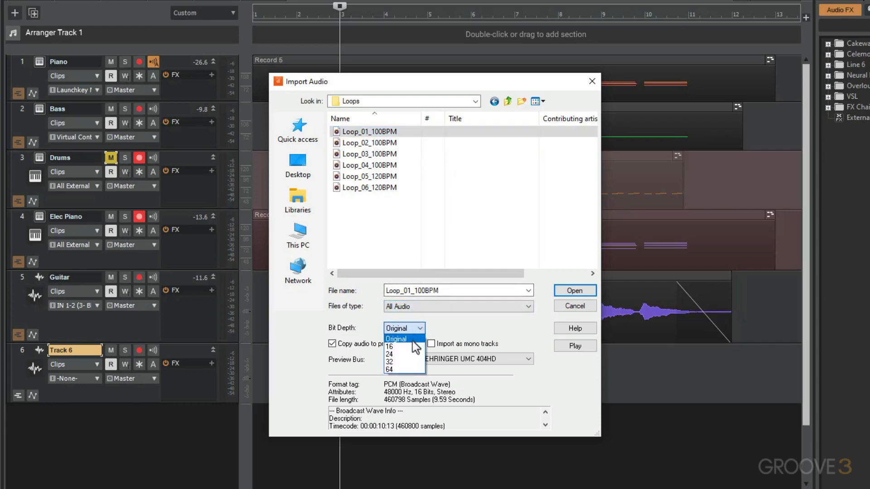
pyautogui.click(449, 322)
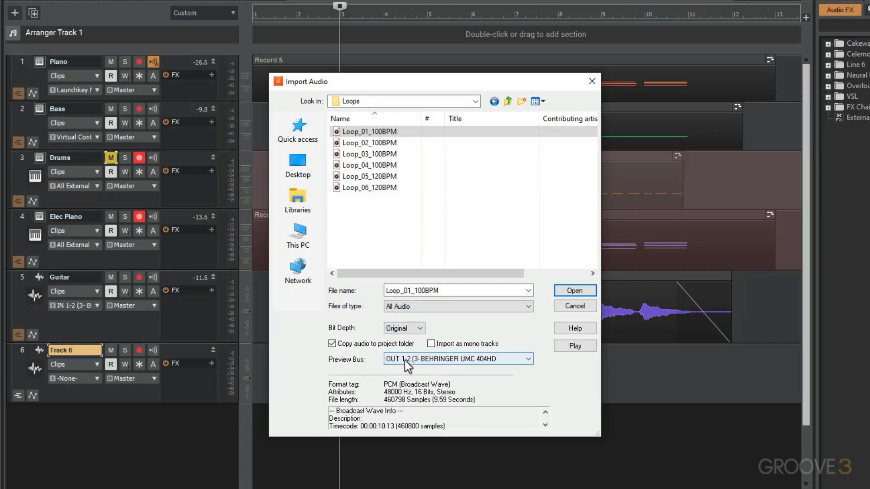
pyautogui.click(569, 345)
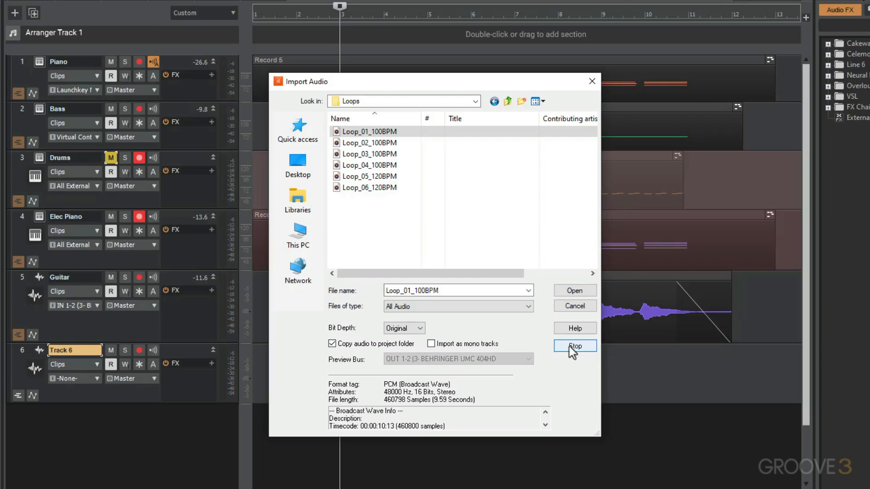
pyautogui.click(569, 346)
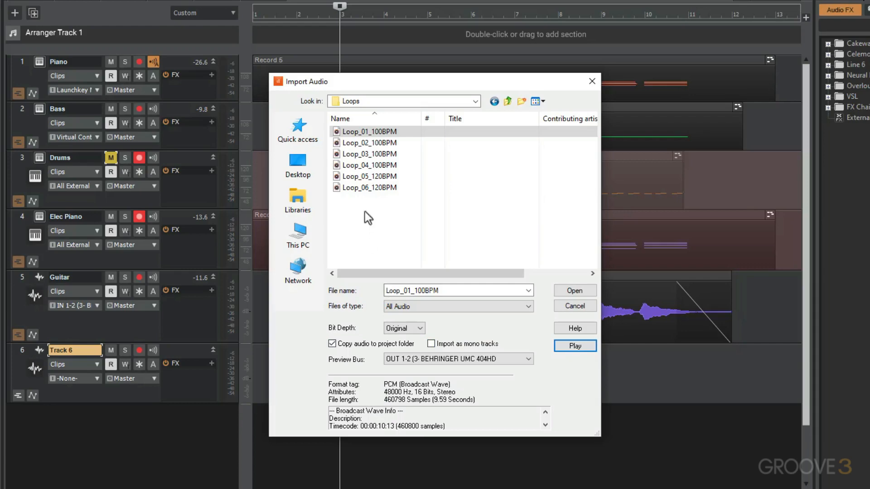
pyautogui.click(573, 291)
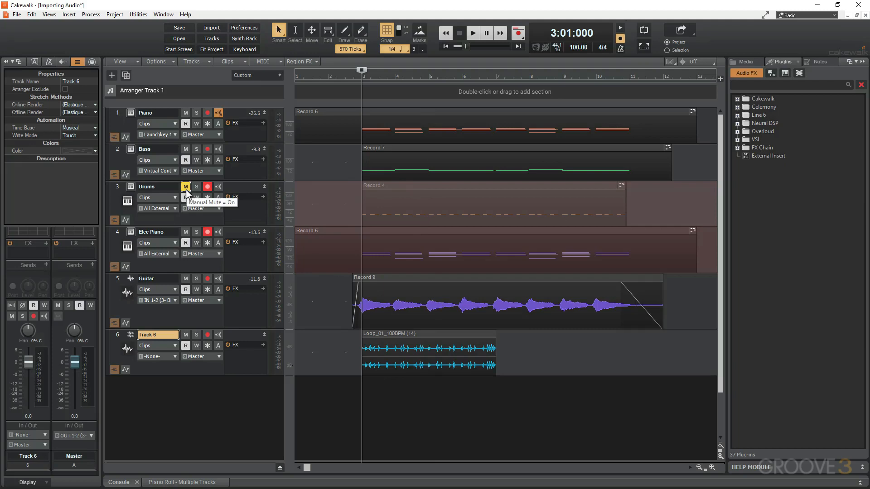
# - Play the project from bar 3 with the imported loop, and duplicate the Loop_01_100BPM clip once
pyautogui.press('space')
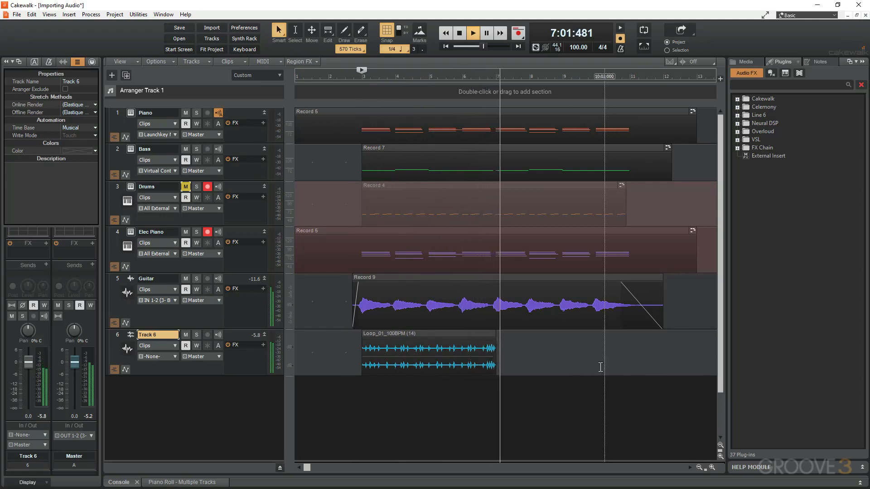
pyautogui.press('space')
pyautogui.rightClick(435, 336)
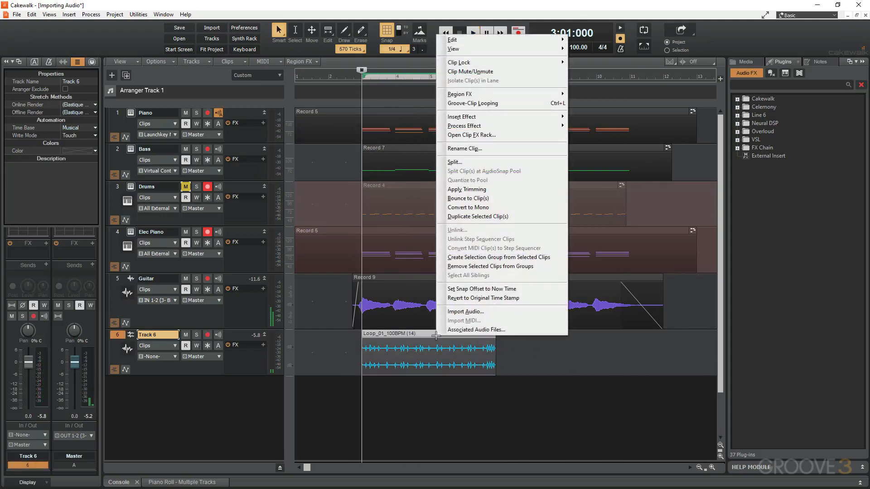
pyautogui.click(465, 217)
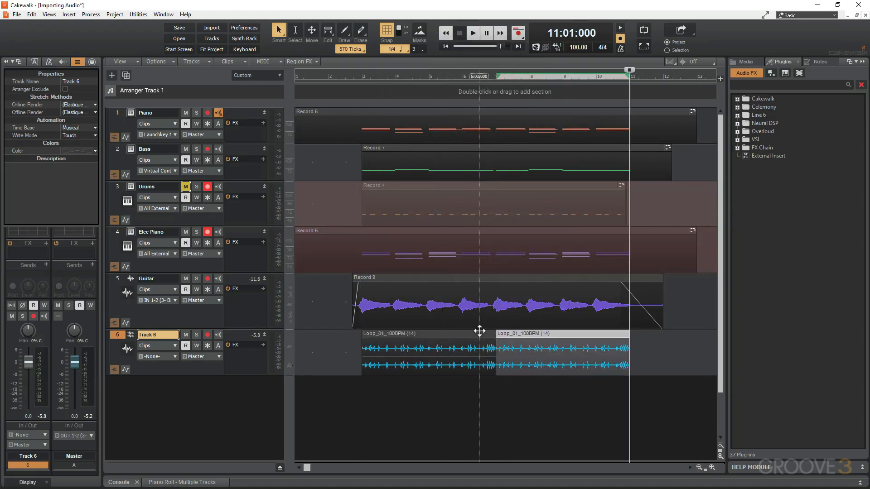
# - Play the project from bar 6 to check the transition between the two loop clips
pyautogui.click(458, 76)
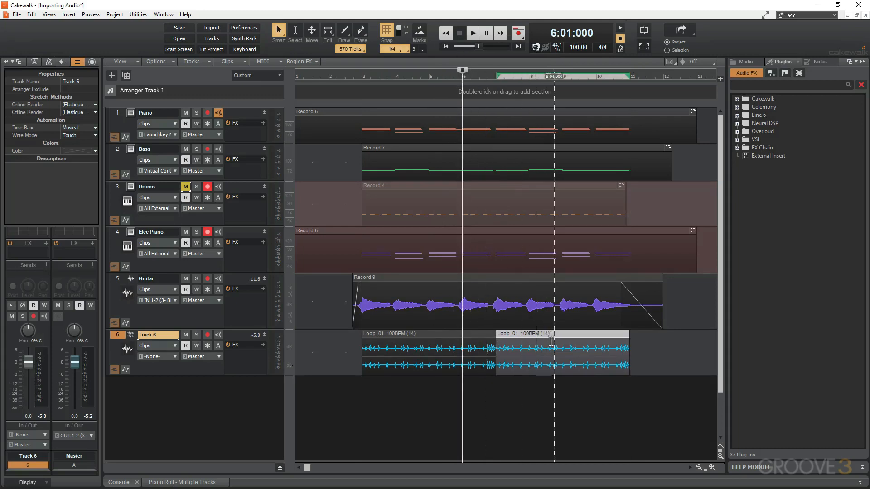
pyautogui.press('space')
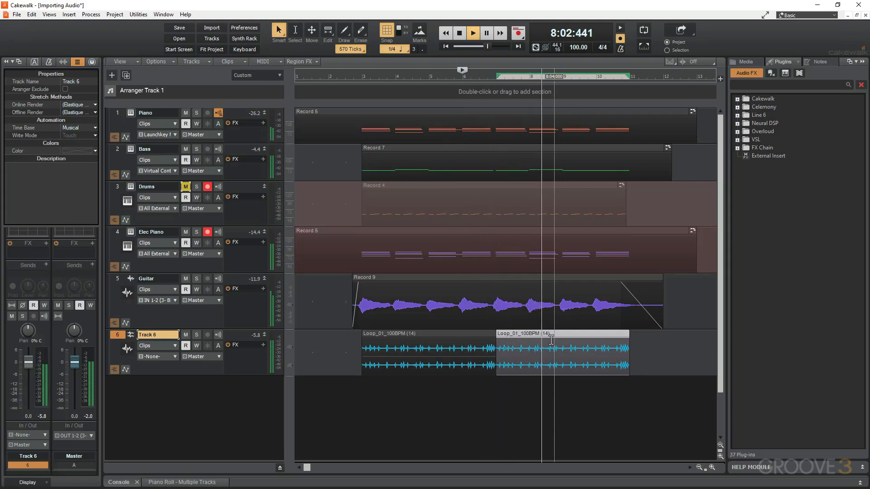
pyautogui.press('space')
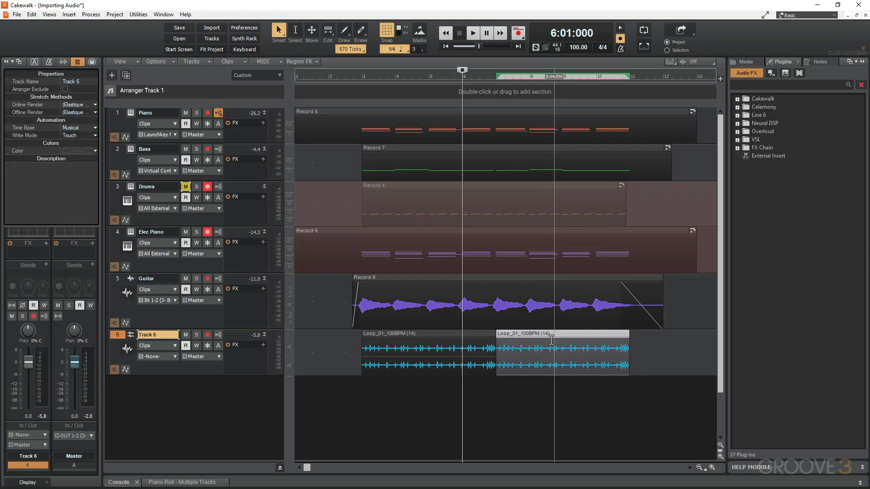
# - Undo the clip duplication and the import of Loop_01_100BPM on Track 6
pyautogui.hotkey('ctrl', 'z')
pyautogui.hotkey('ctrl', 'z')
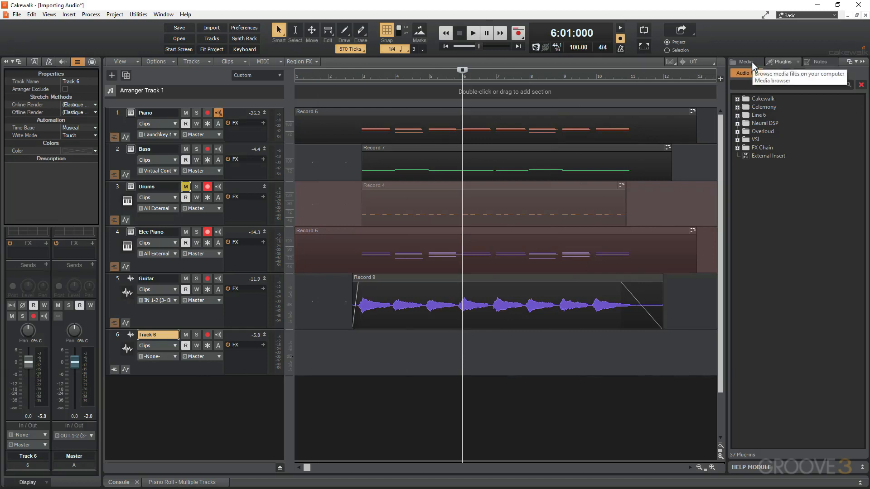
# - Hide the Browser and show it again
pyautogui.click(49, 15)
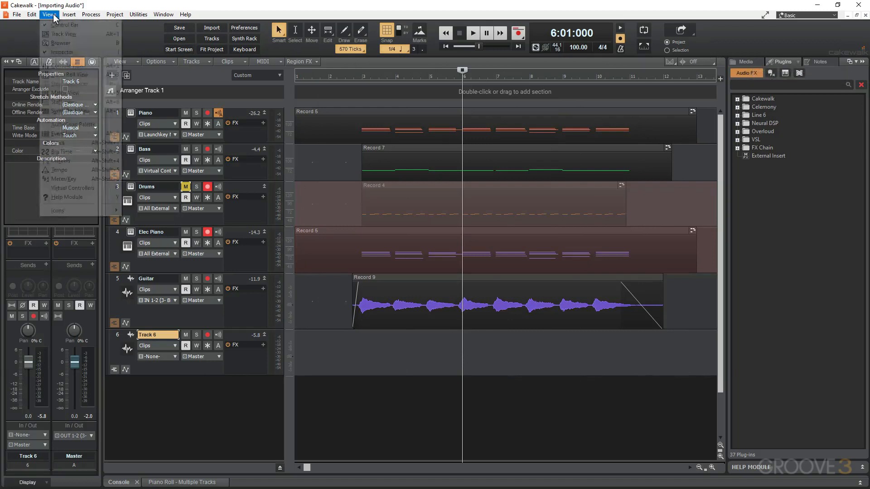
pyautogui.click(56, 43)
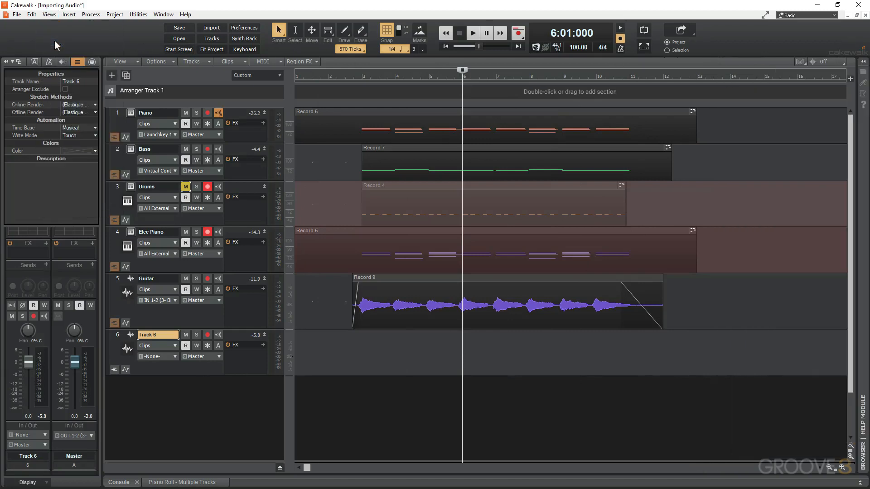
pyautogui.press('b')
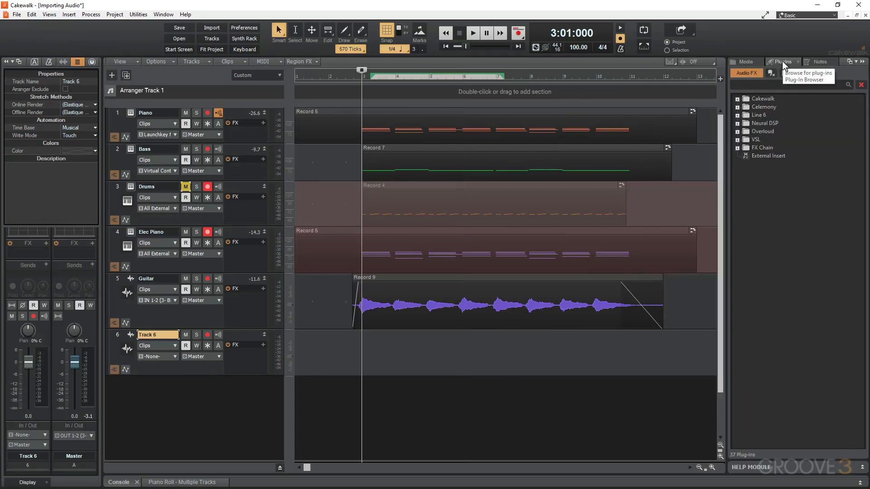
# - Show the media files in the Browser and open the Loops folder from the My Music location
pyautogui.click(751, 61)
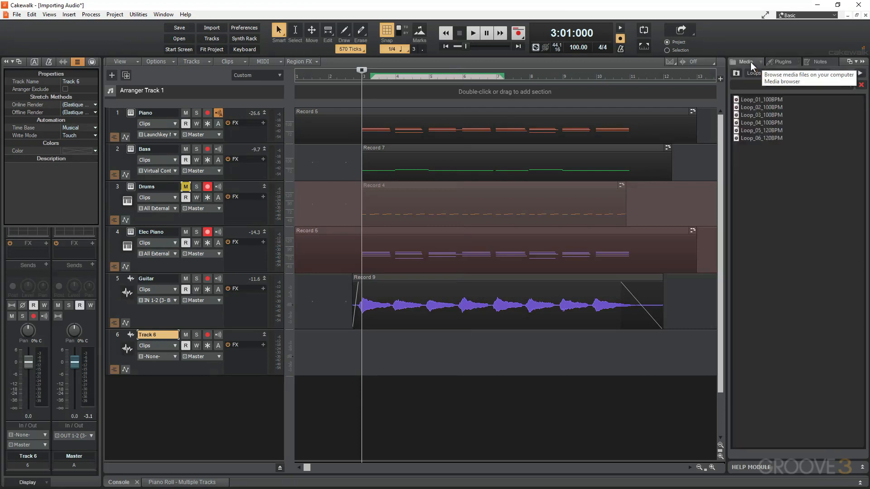
pyautogui.click(757, 74)
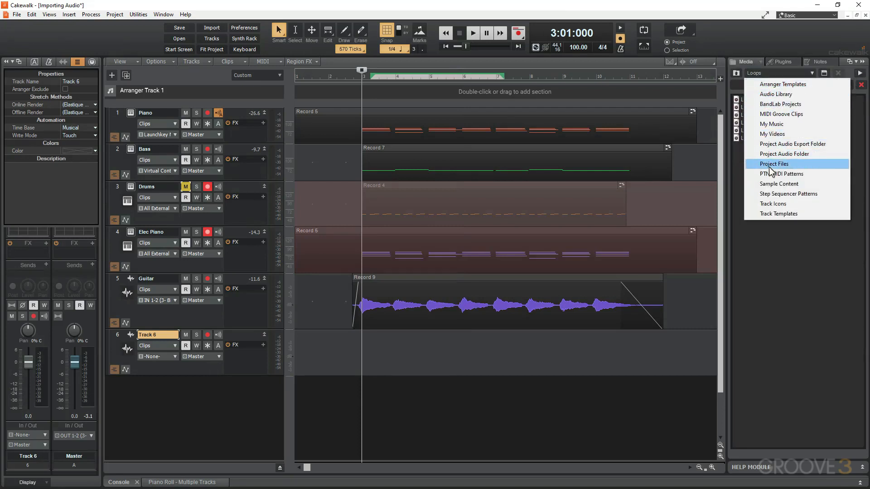
pyautogui.click(776, 125)
pyautogui.click(747, 109)
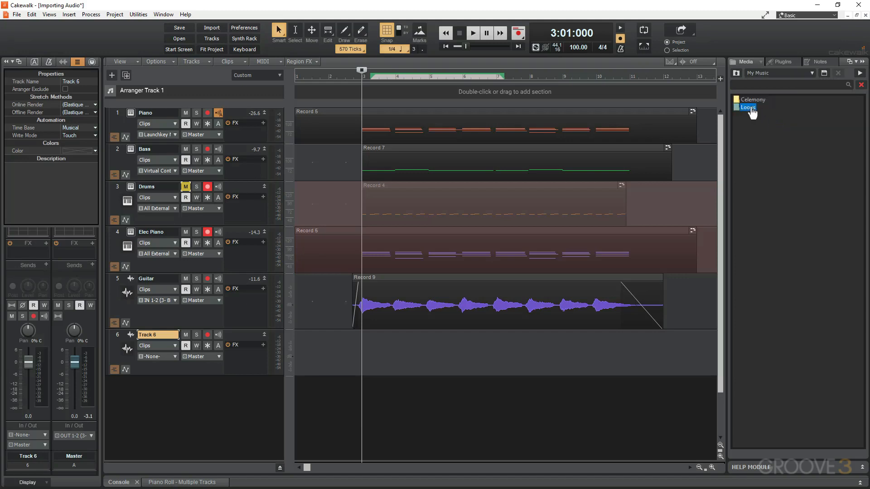
pyautogui.doubleClick(751, 111)
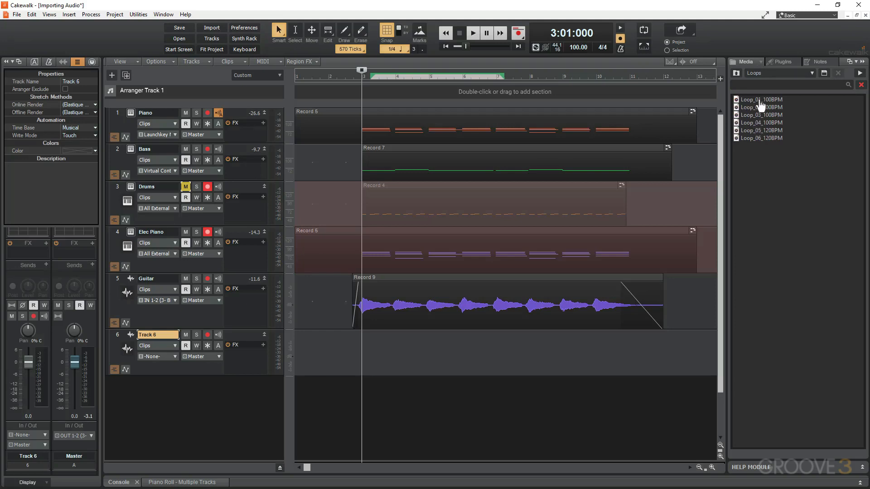
# - Preview Loop_01_100BPM and Loop_02_100BPM from the Browser, and place Loop_02_100BPM on Track 6 at bar 3
pyautogui.click(760, 101)
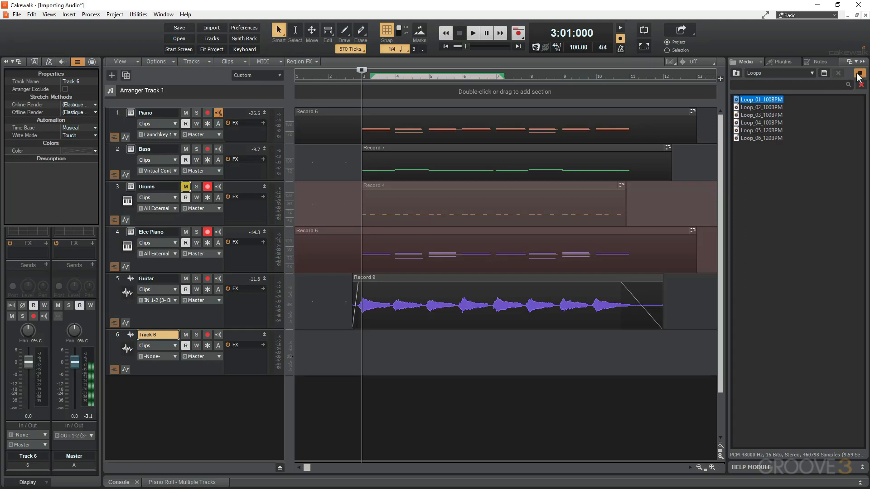
pyautogui.click(857, 74)
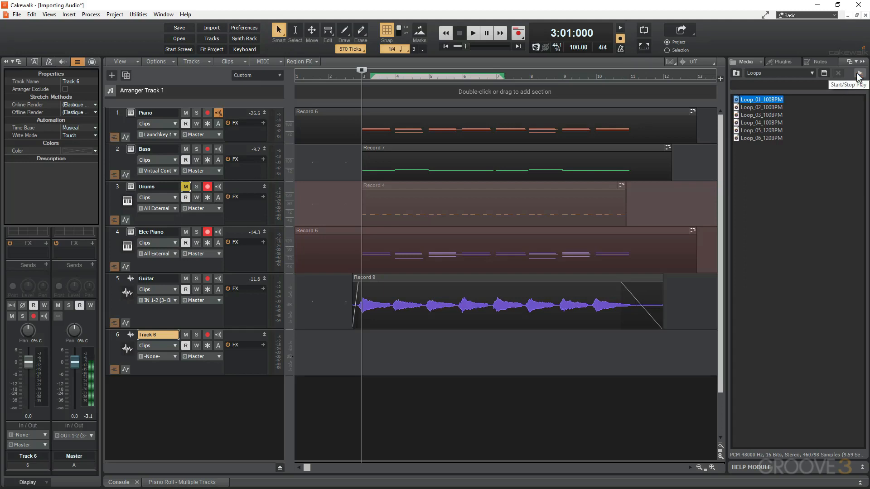
pyautogui.click(775, 108)
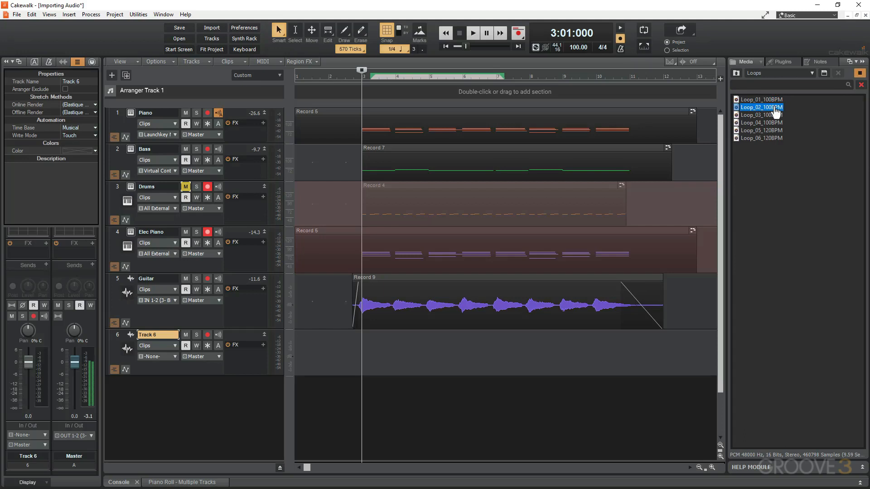
pyautogui.click(858, 73)
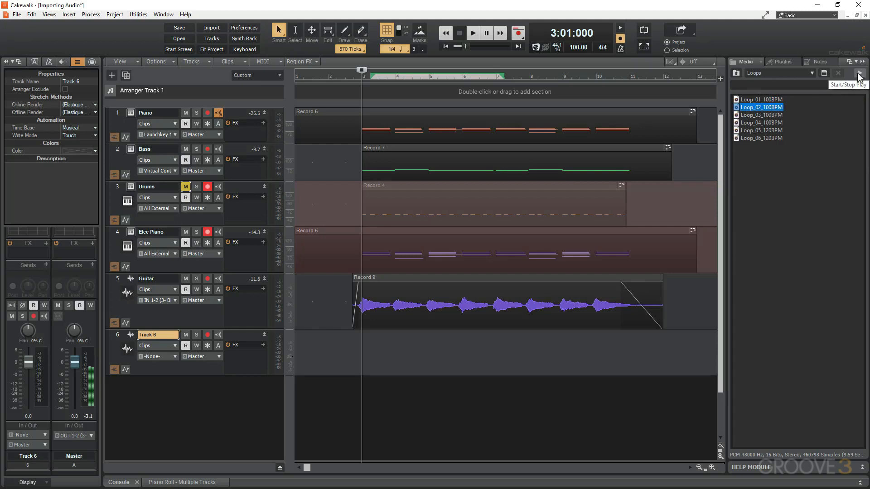
pyautogui.moveTo(763, 108); pyautogui.dragTo(362, 355)
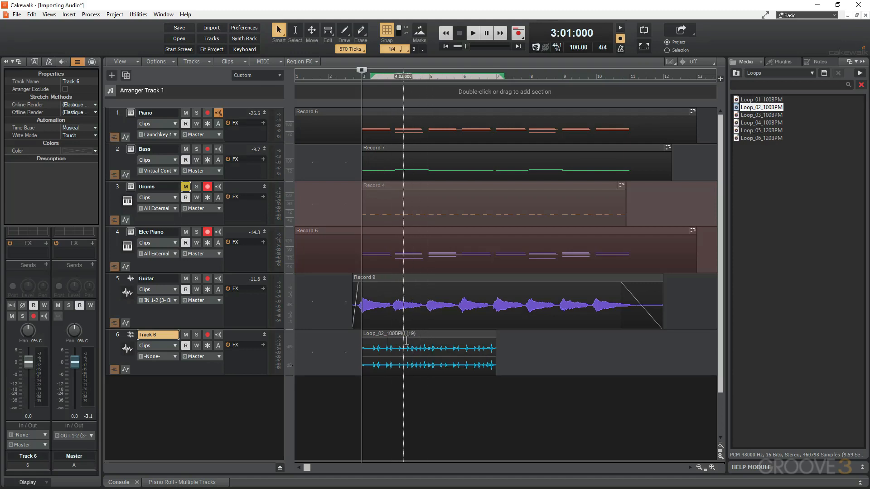
# - Play the project from bar 3 and duplicate the Loop_02_100BPM clip on Track 6 during playback
pyautogui.press('space')
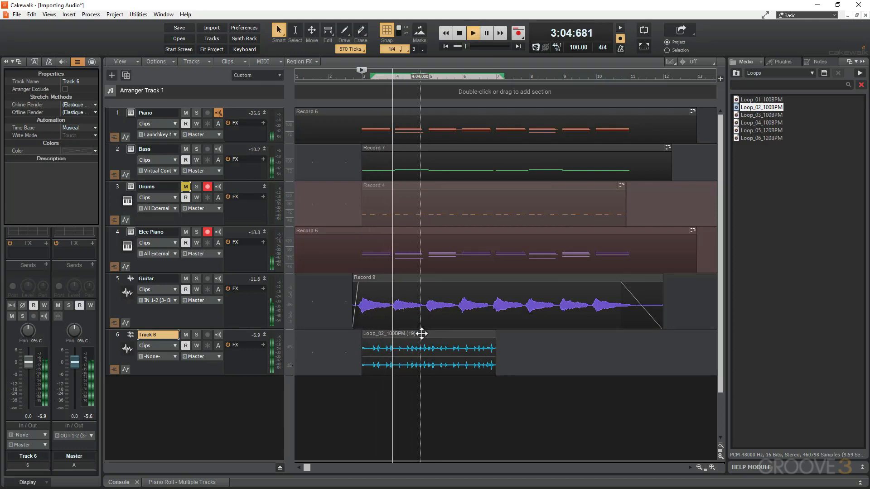
pyautogui.rightClick(420, 334)
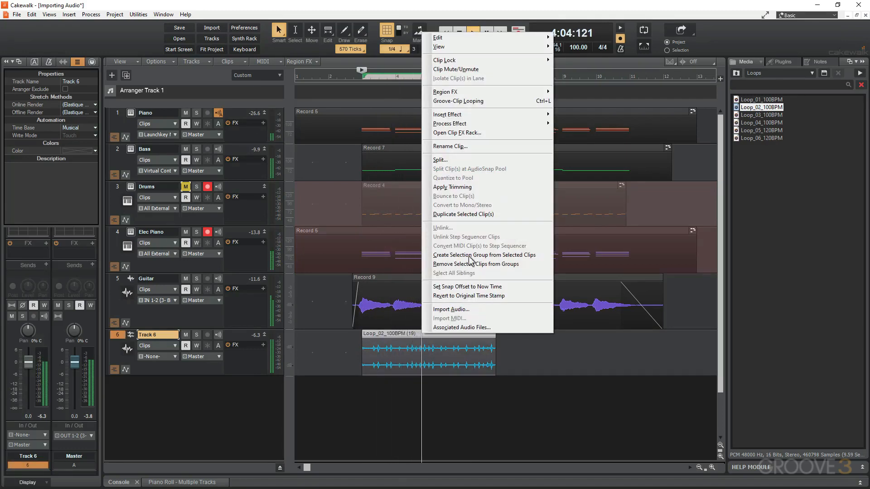
pyautogui.click(471, 214)
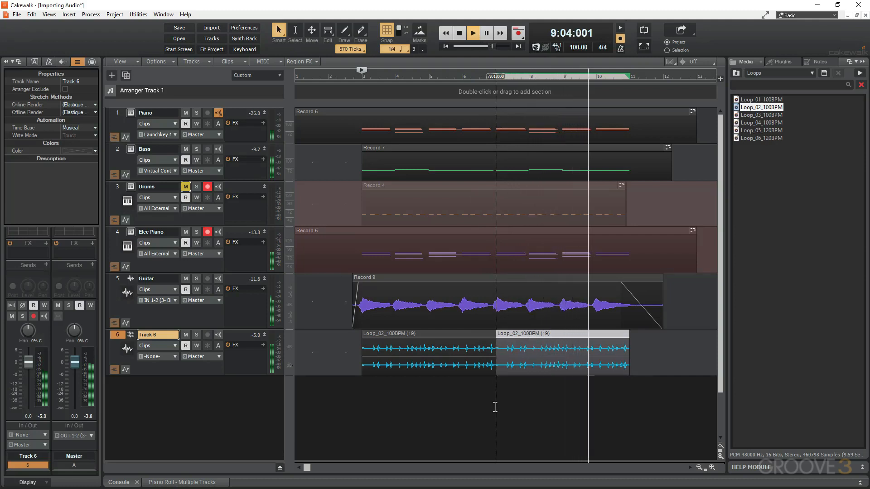
pyautogui.press('space')
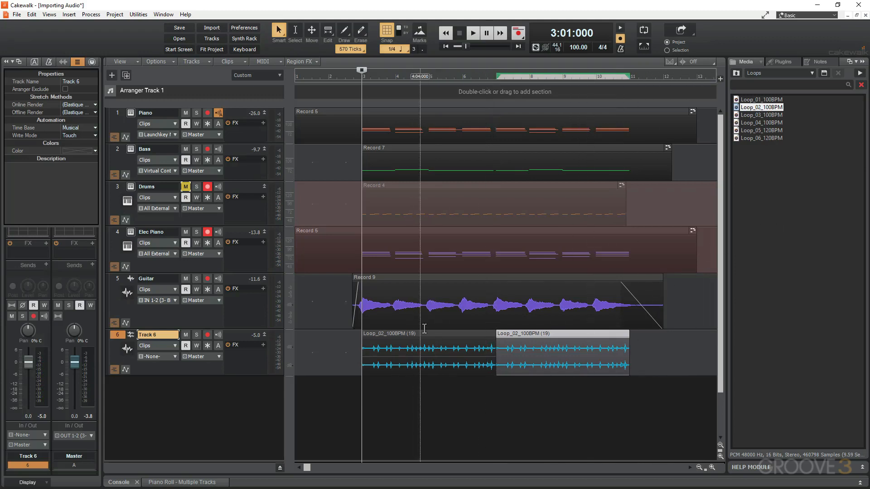
# - Undo the clip duplication and the placement of Loop_02_100BPM on Track 6
pyautogui.hotkey('ctrl', 'z')
pyautogui.hotkey('ctrl', 'z')
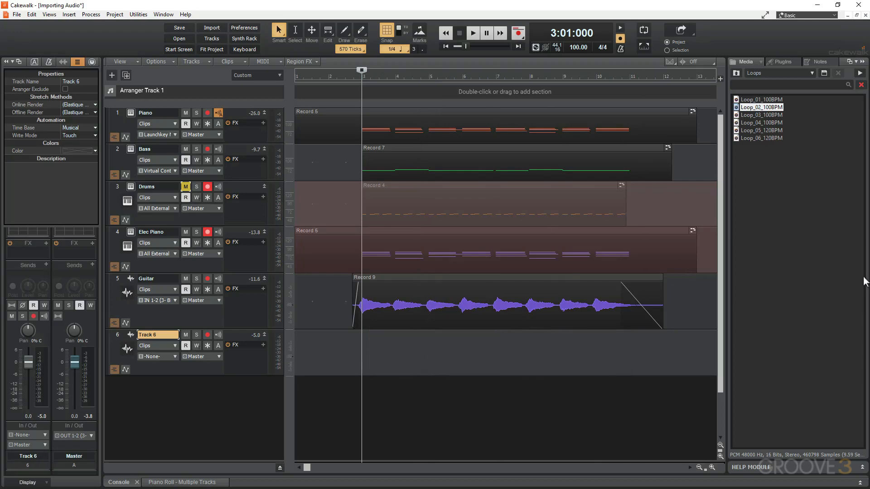
# - Reduce the Cakewalk window, place Loop_03_100BPM from the File Explorer Loops folder on Track 6 at bar 3, and maximize Cakewalk again
pyautogui.click(838, 5)
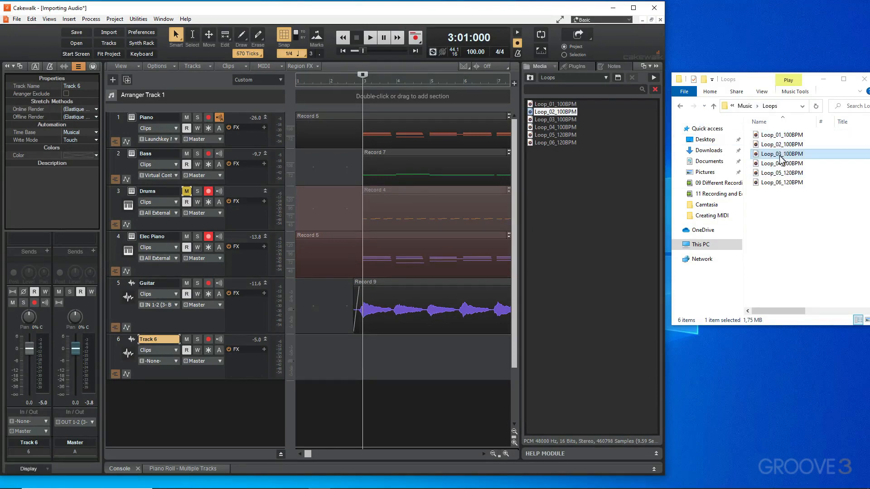
pyautogui.moveTo(784, 154); pyautogui.dragTo(365, 348)
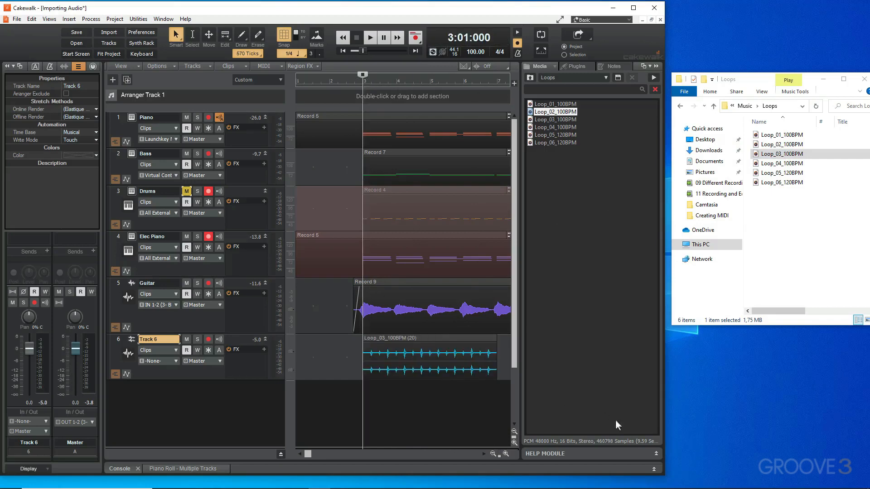
pyautogui.click(634, 7)
# - Play the project from bar 3 and duplicate the Loop_03_100BPM clip on Track 6 during playback
pyautogui.press('space')
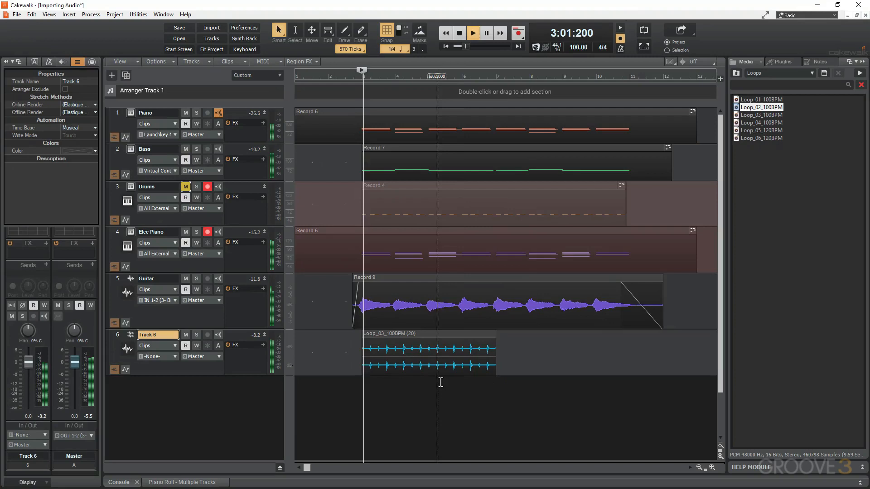
pyautogui.rightClick(460, 334)
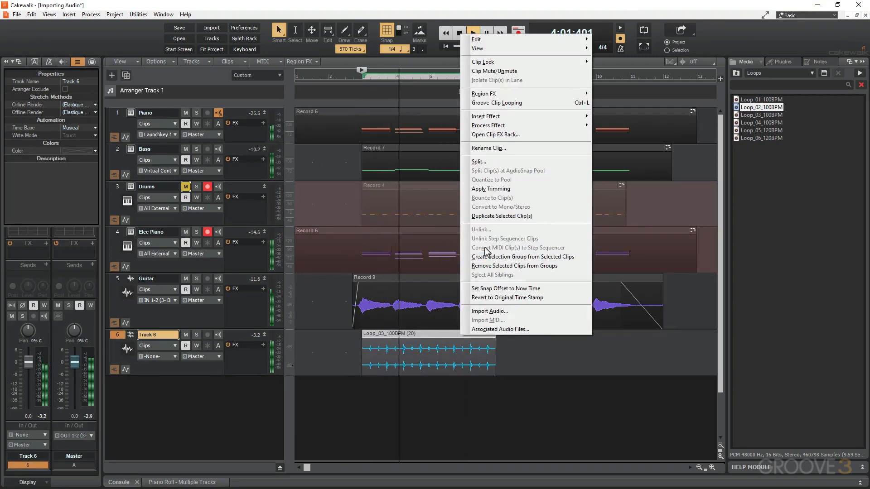
pyautogui.click(496, 216)
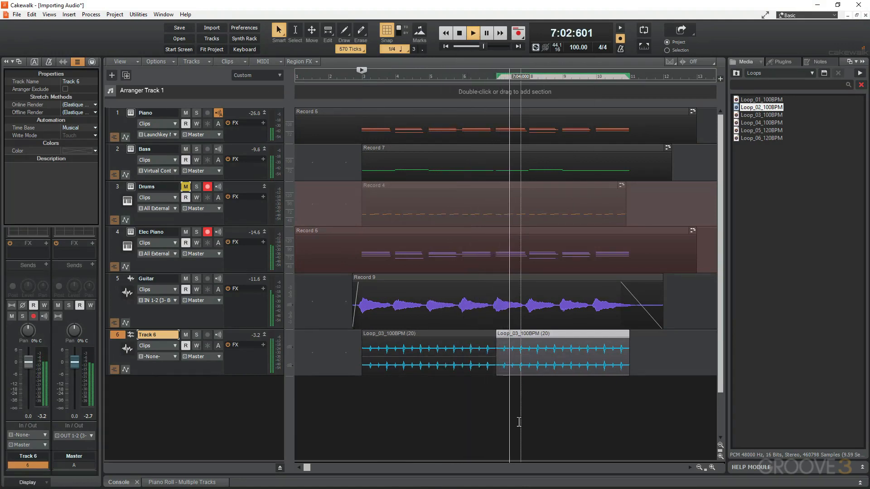
pyautogui.press('space')
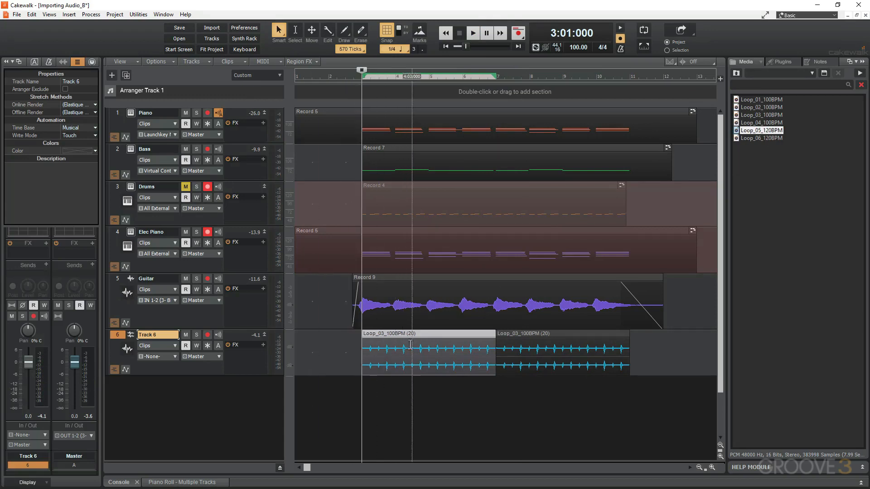
# - Delete both Loop_03_100BPM clips from Track 6
pyautogui.press('Delete')
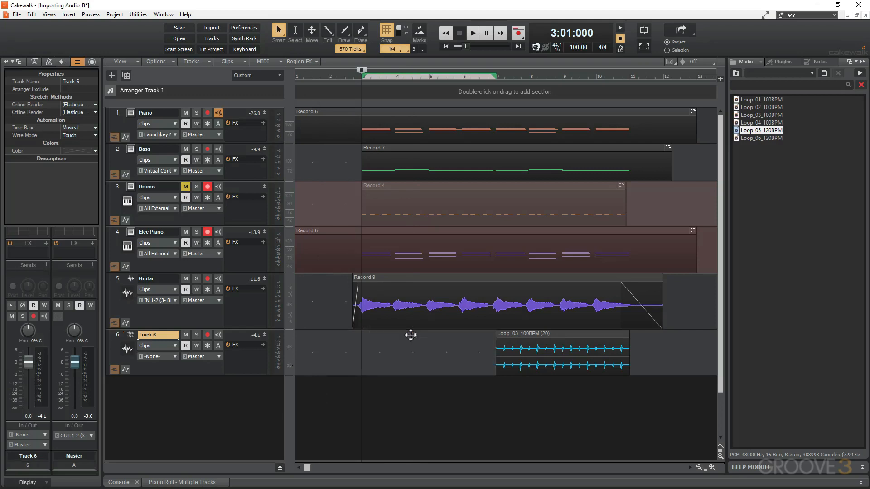
pyautogui.click(516, 333)
pyautogui.press('Delete')
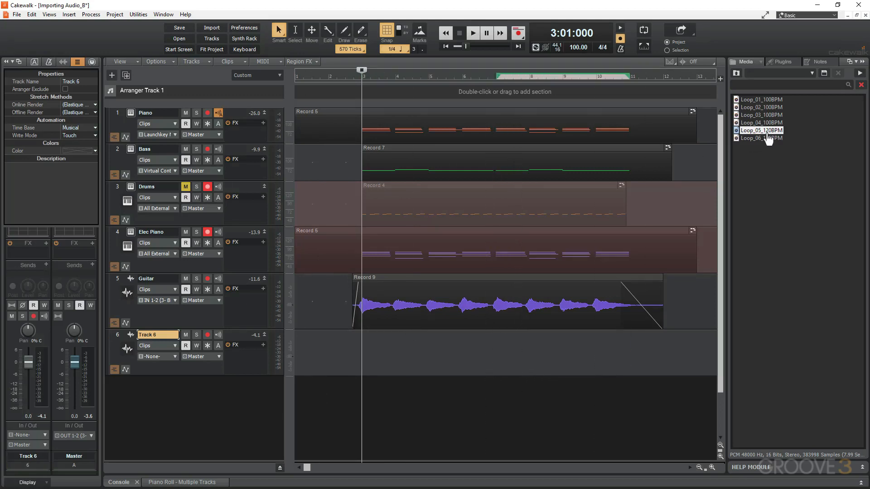
# - Place Loop_05_120BPM from the Browser on Track 6 at bar 3 and play it back with the project
pyautogui.moveTo(764, 134); pyautogui.dragTo(363, 345)
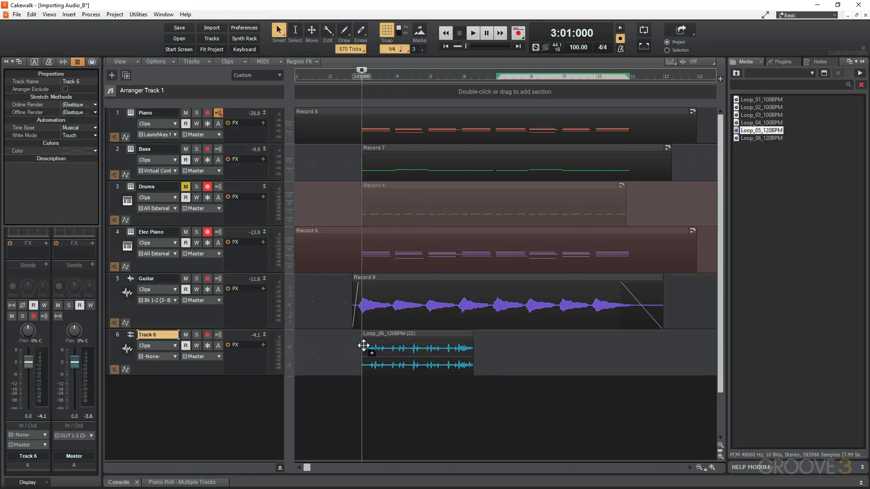
pyautogui.press('space')
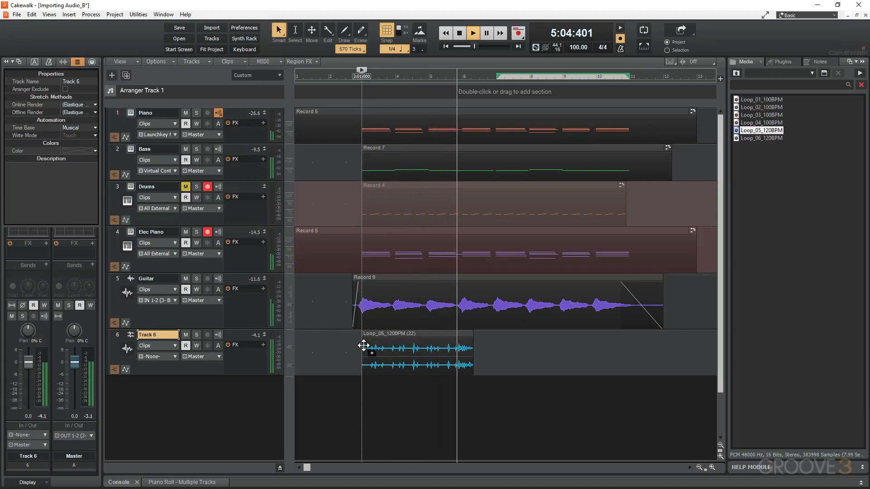
pyautogui.press('space')
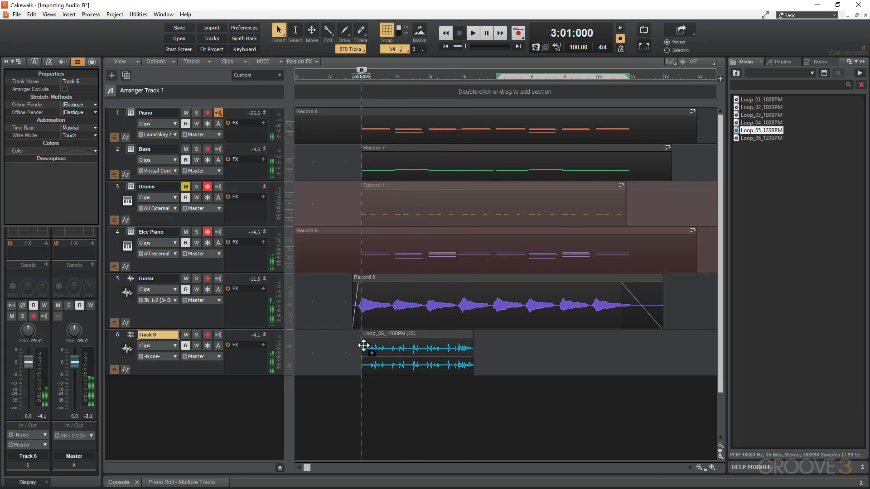
# - Switch the Edit tool to Stretch, stretch the Loop_05_120BPM clip first to 90% and finally to 120%, and play it back
pyautogui.press('F8')
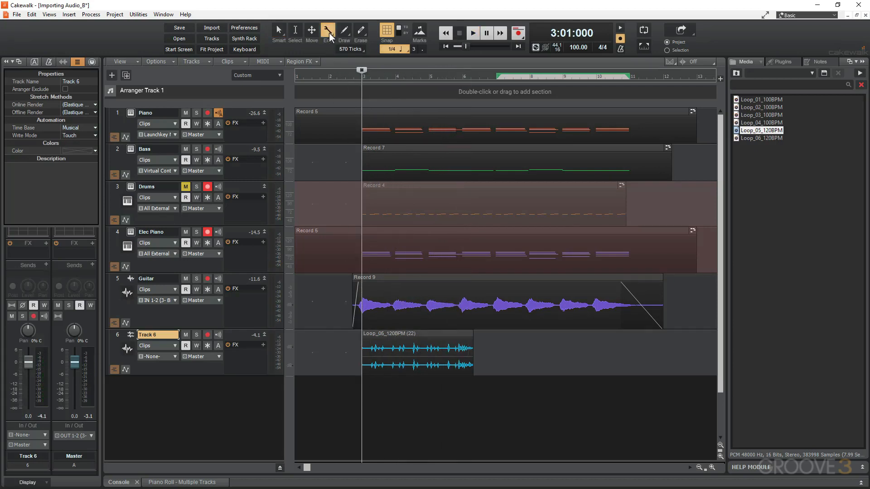
pyautogui.rightClick(331, 38)
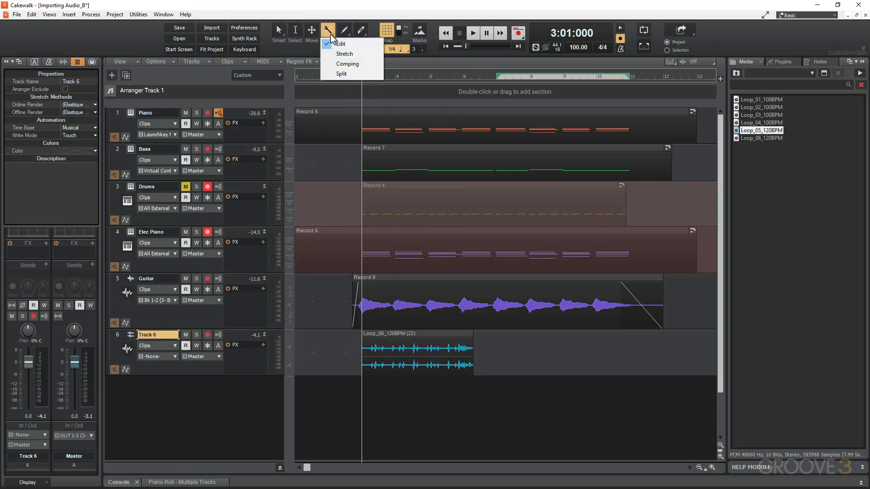
pyautogui.click(343, 54)
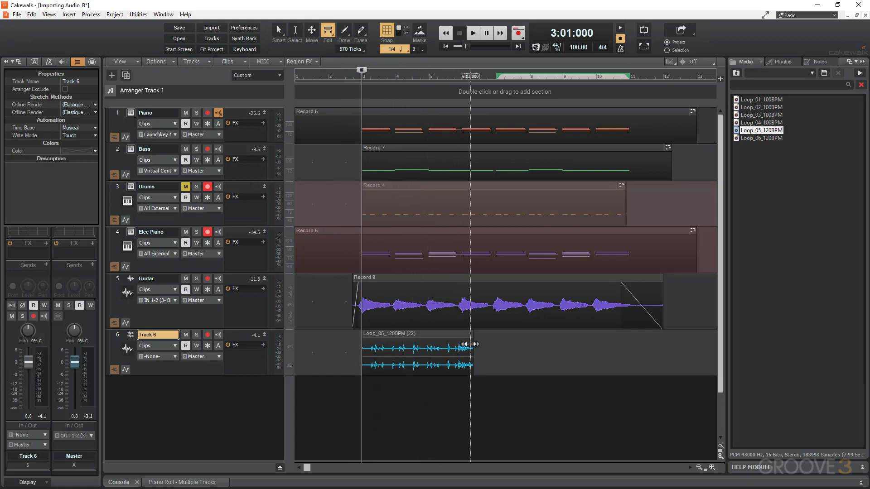
pyautogui.moveTo(471, 344)
pyautogui.mouseDown()
pyautogui.moveTo(500, 345)
pyautogui.moveTo(425, 345)
pyautogui.moveTo(461, 347)
pyautogui.mouseUp()
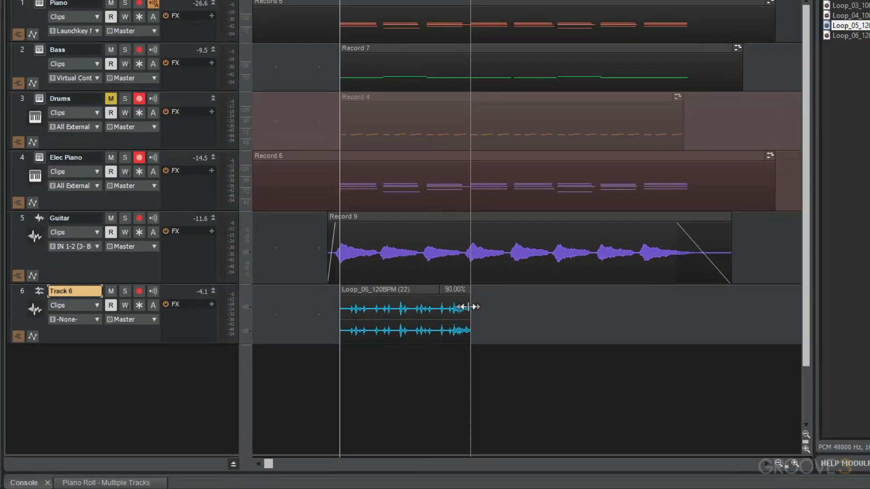
pyautogui.moveTo(469, 307); pyautogui.dragTo(515, 308)
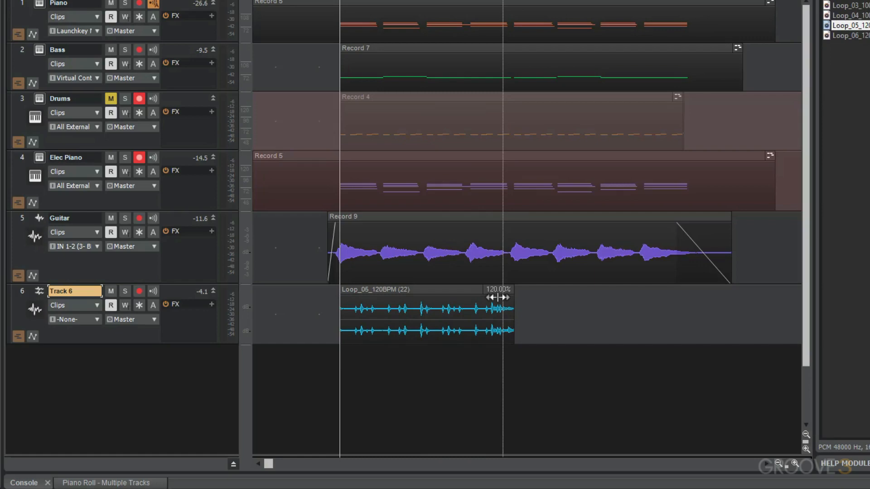
pyautogui.press('space')
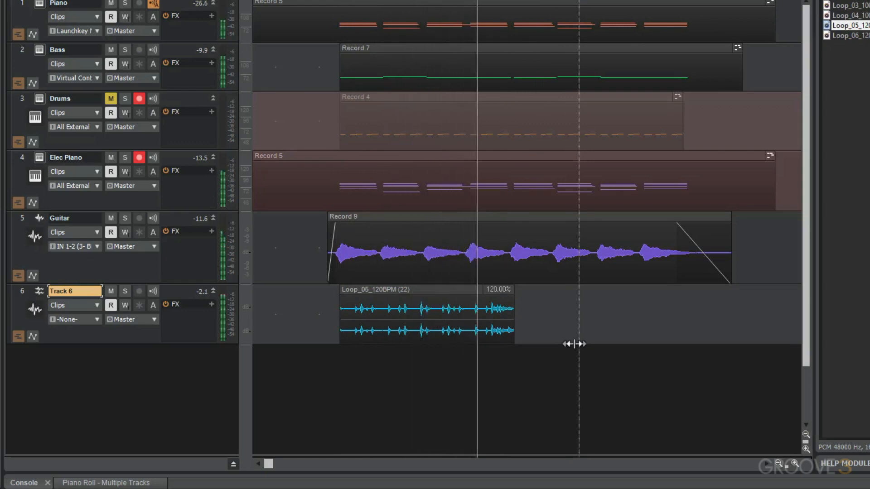
pyautogui.press('space')
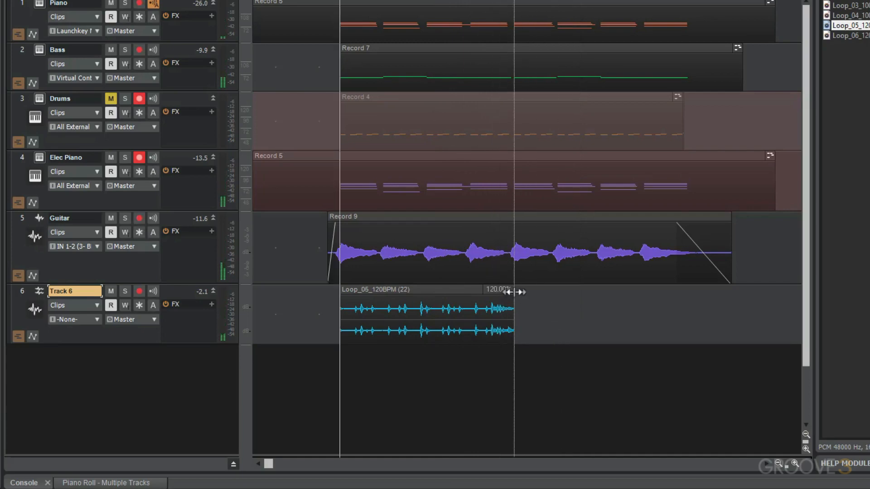
# - Shrink the Loop_05_120BPM clip to 60% so it ends at bar 5, and play it back
pyautogui.moveTo(514, 292); pyautogui.dragTo(428, 299)
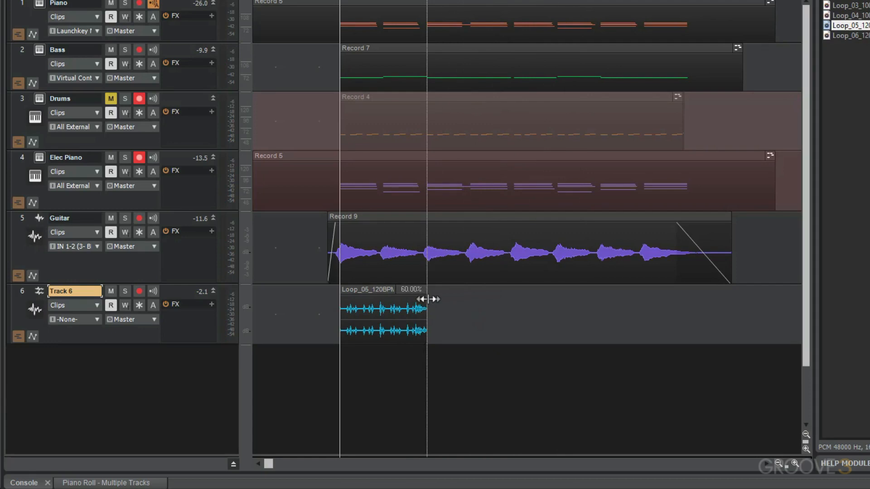
pyautogui.press('space')
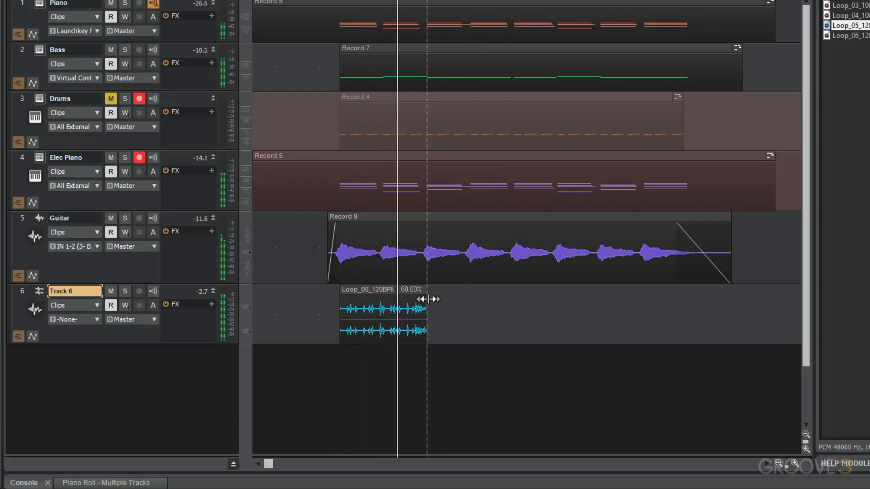
pyautogui.press('space')
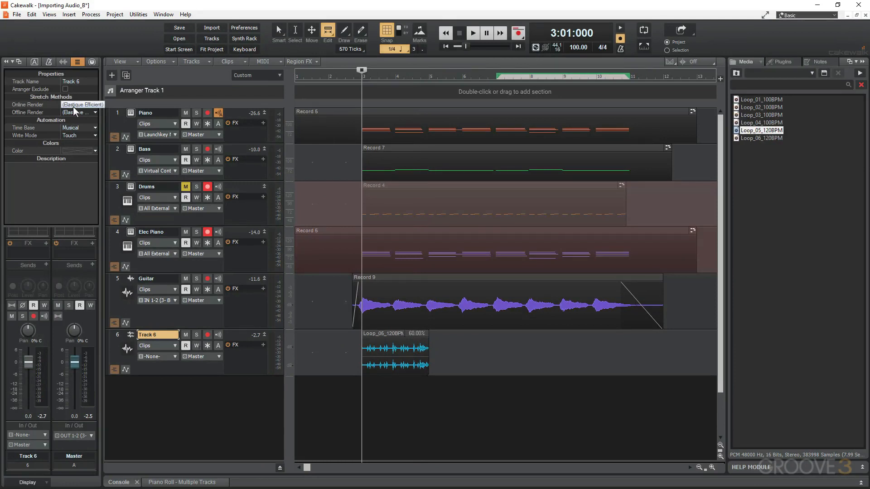
# - Set Track 6's stretch methods to Groove for online render and Elastique Pro for offline render
pyautogui.click(78, 105)
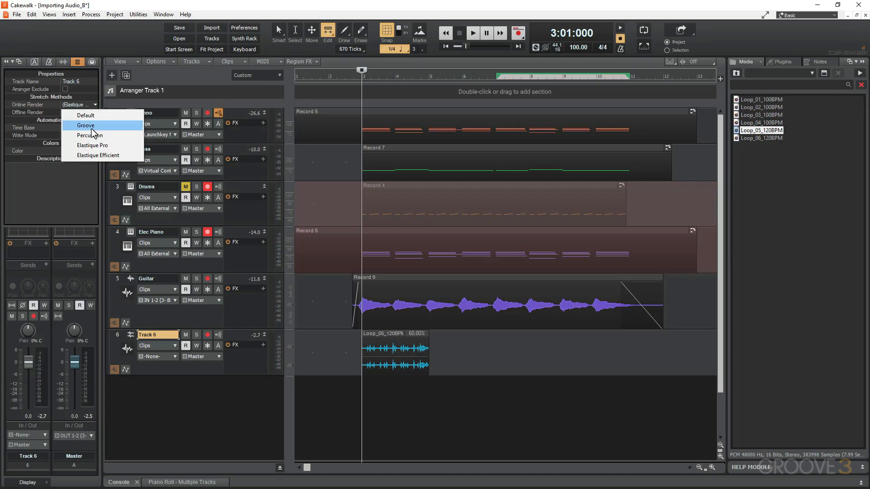
pyautogui.click(91, 126)
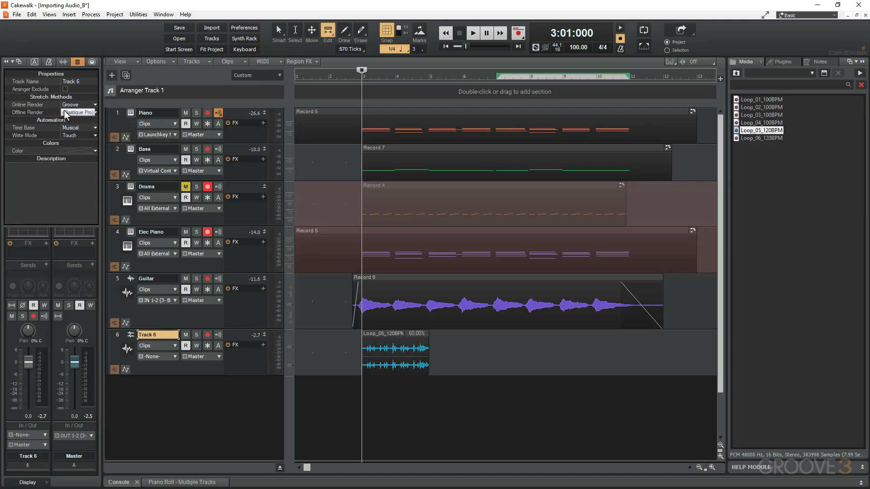
pyautogui.click(68, 112)
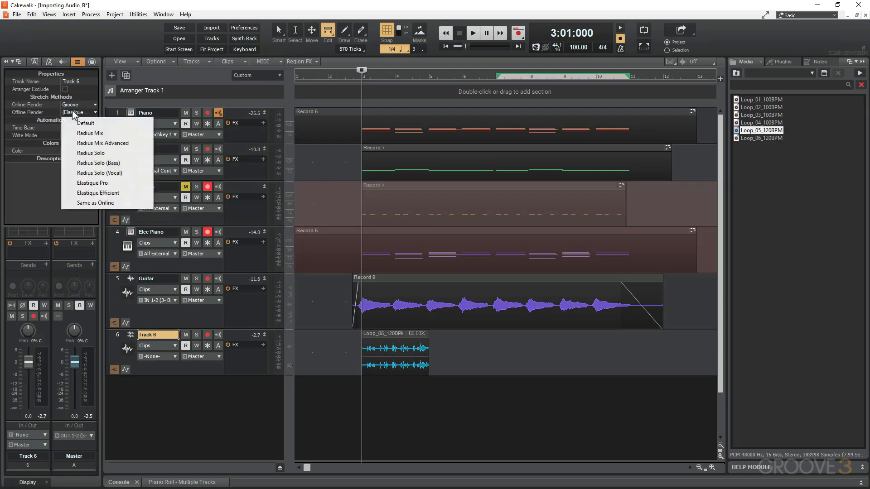
pyautogui.click(100, 183)
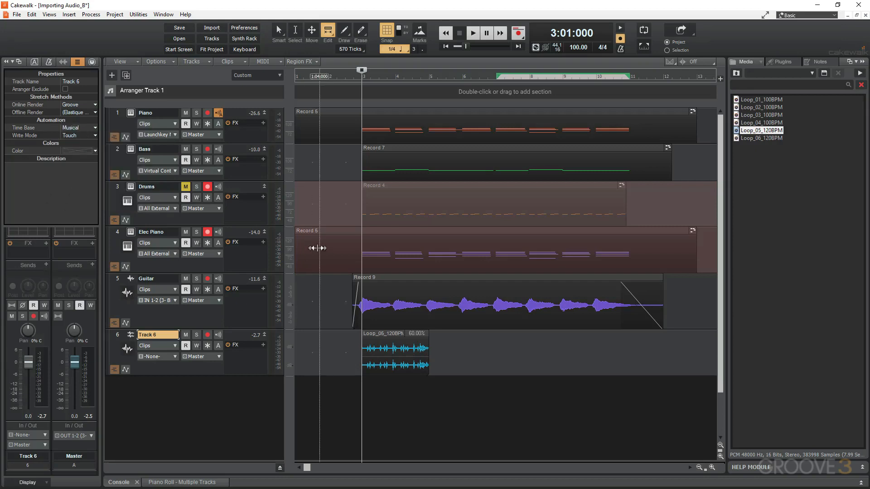
# - Duplicate the 60% Loop_05_120BPM clip on Track 6 and stretch the copy to 120%, ending at bar 9
pyautogui.rightClick(398, 334)
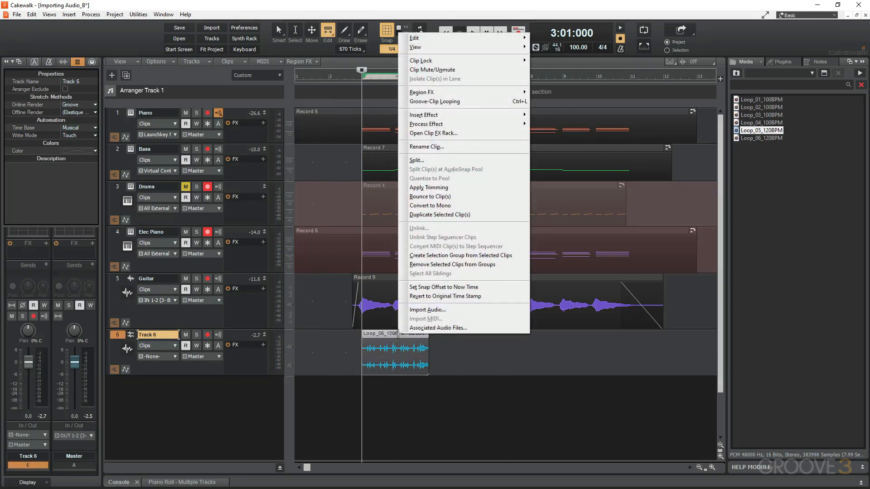
pyautogui.click(449, 217)
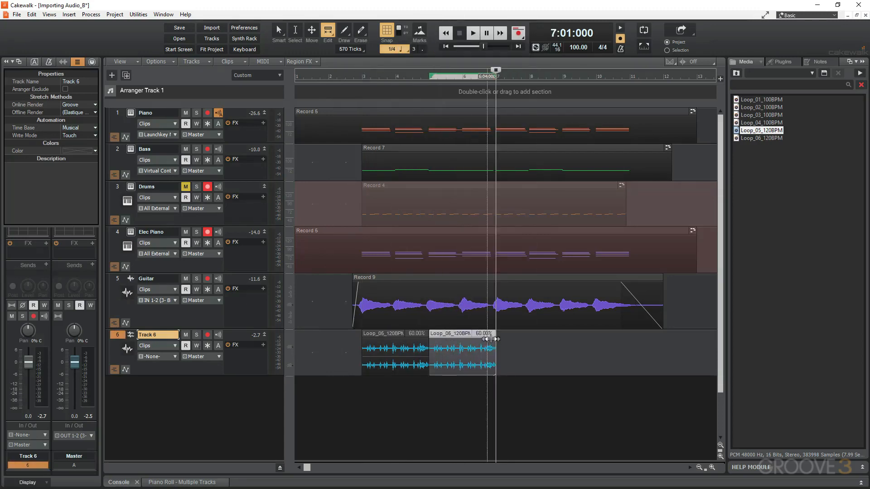
pyautogui.moveTo(497, 340); pyautogui.dragTo(566, 341)
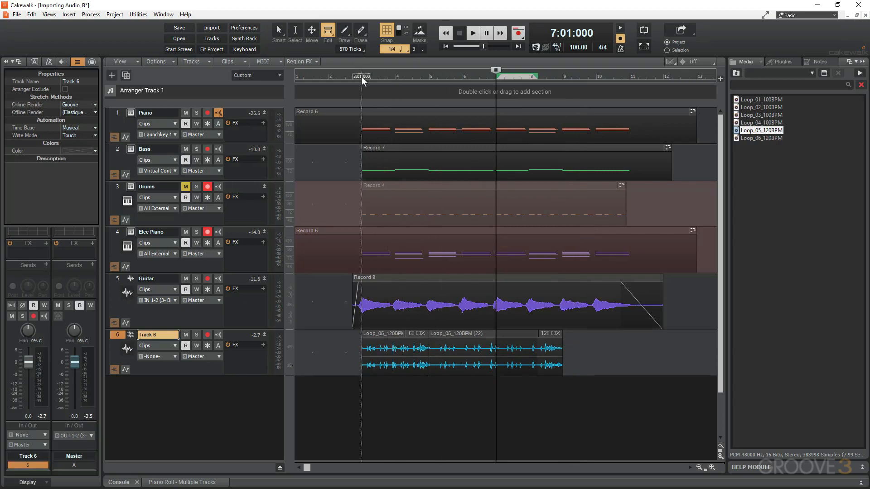
# - Return the playhead to bar 3 and listen to the two differently stretched clips on Track 6
pyautogui.click(361, 76)
pyautogui.press('space')
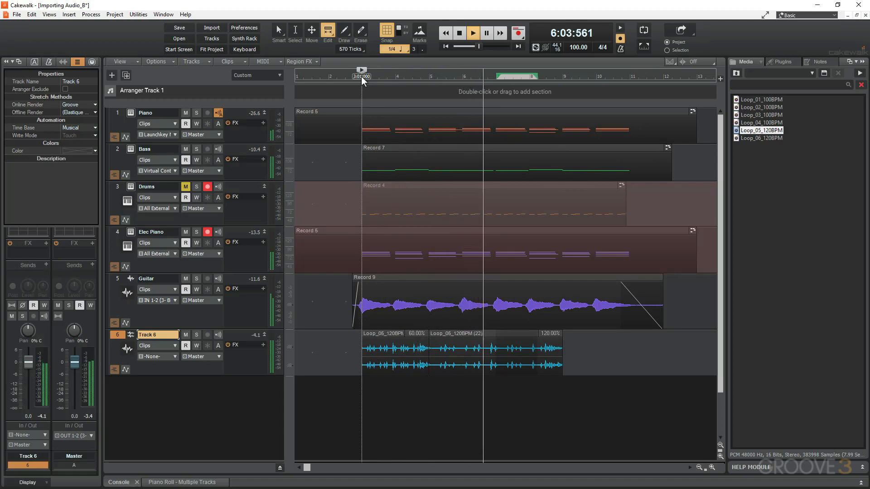
pyautogui.press('space')
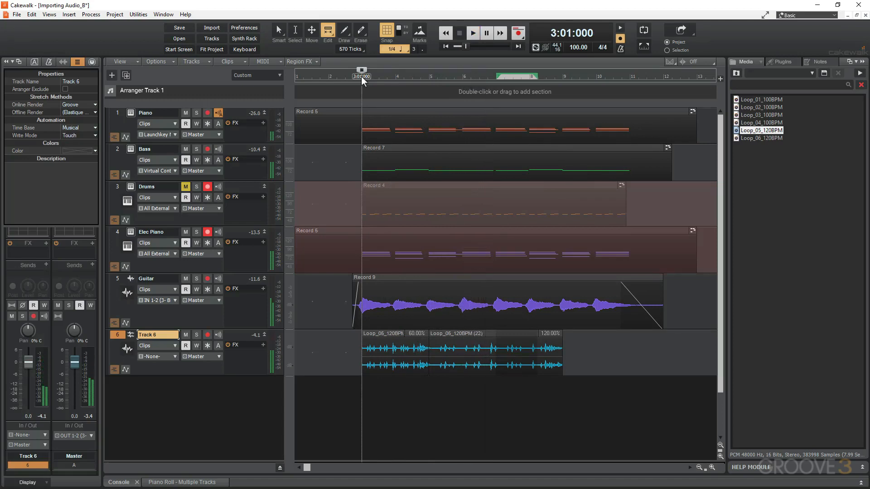